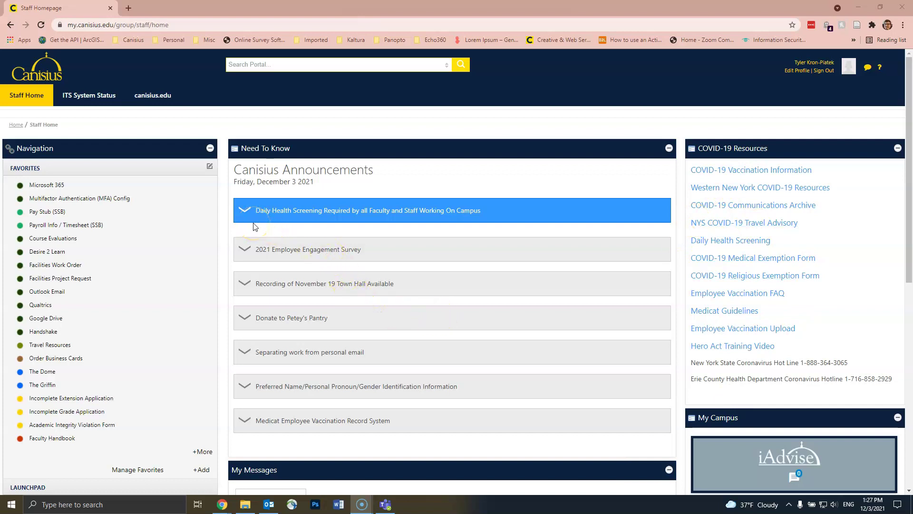
scroll(236, 222, down, 5)
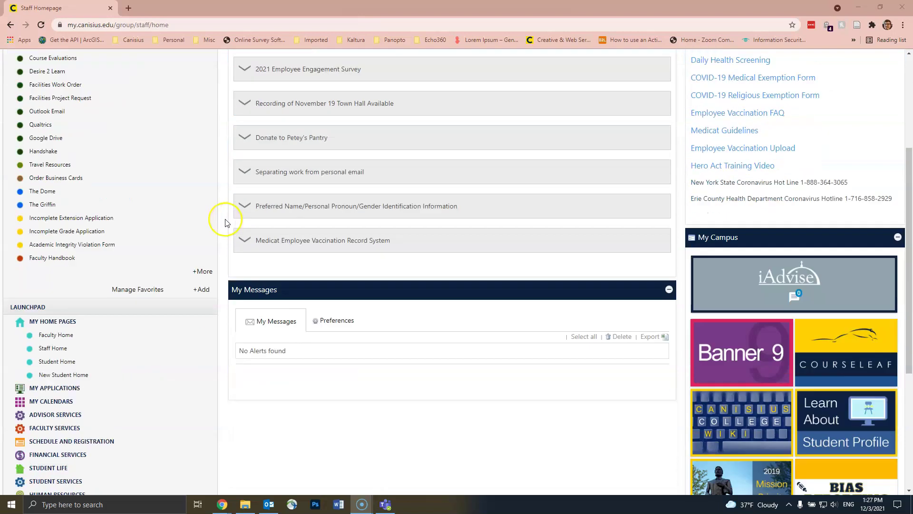
Open Academic Calendar from the MY CALENDARS list in the myCanisius portal
click(50, 250)
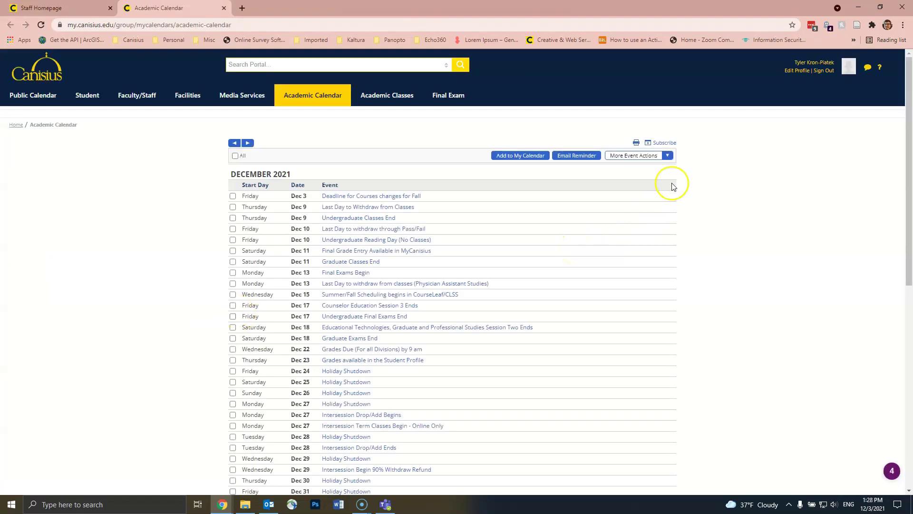
Choose iCalendar Subscribe for Prod_Academic_Calendar2 and copy its webcal feed link
click(664, 144)
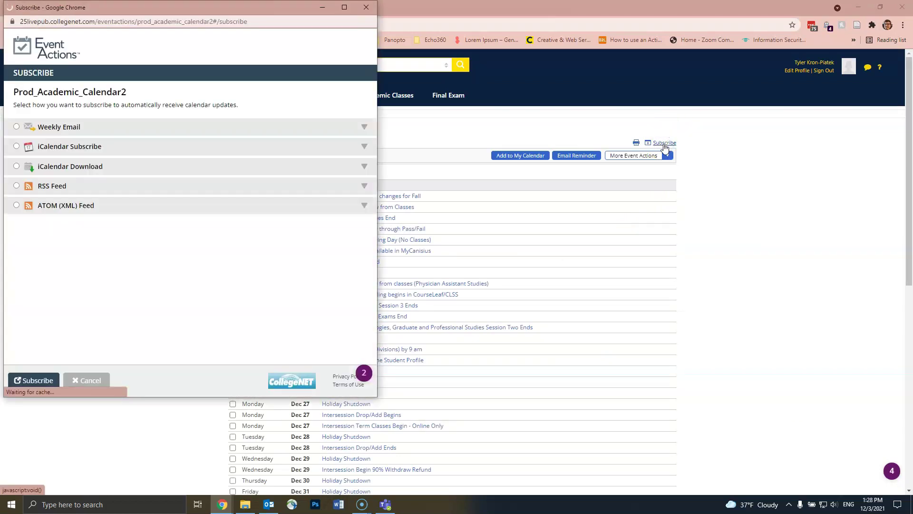
click(663, 143)
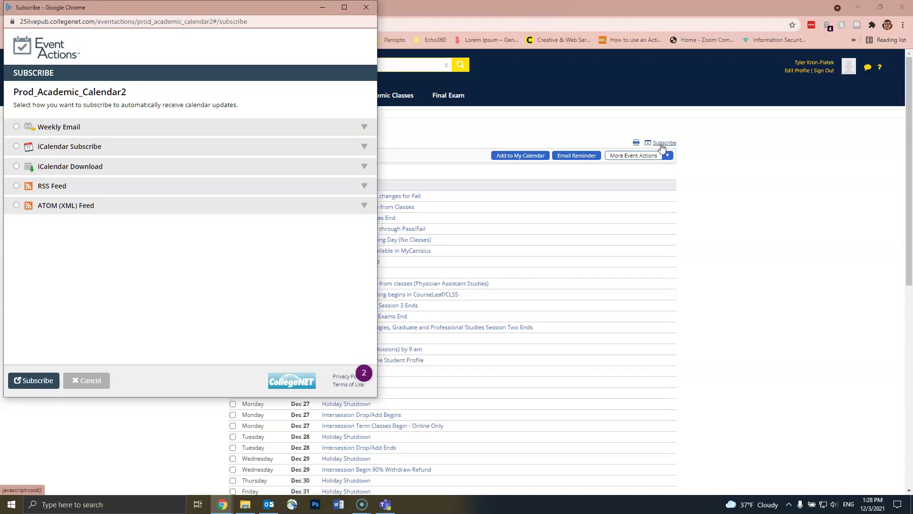
click(197, 149)
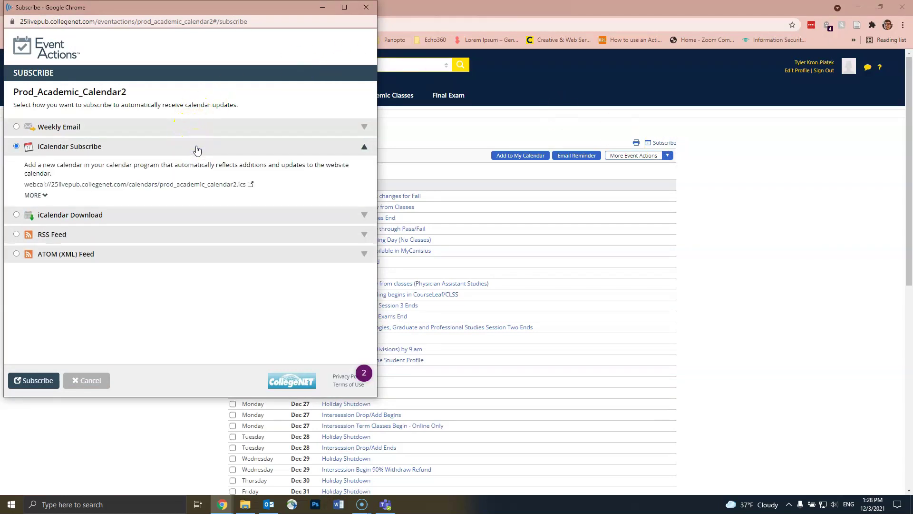
right_click(159, 185)
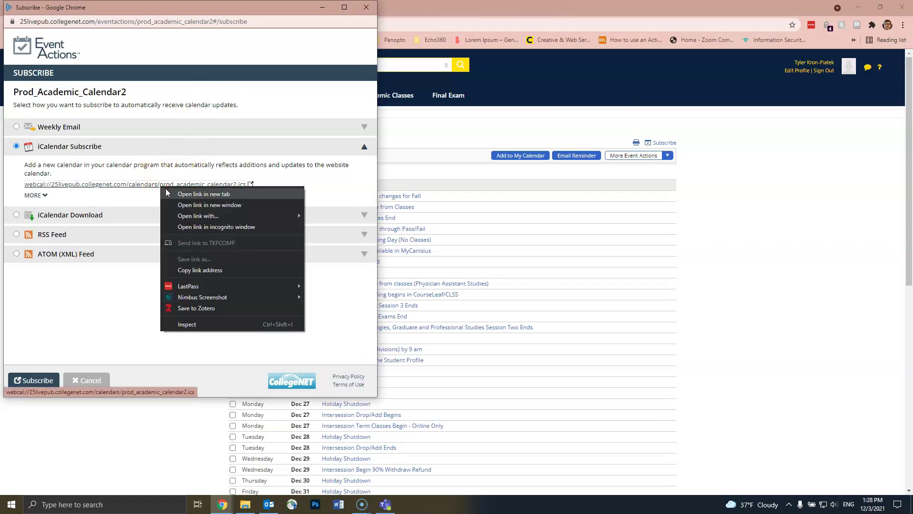
click(169, 206)
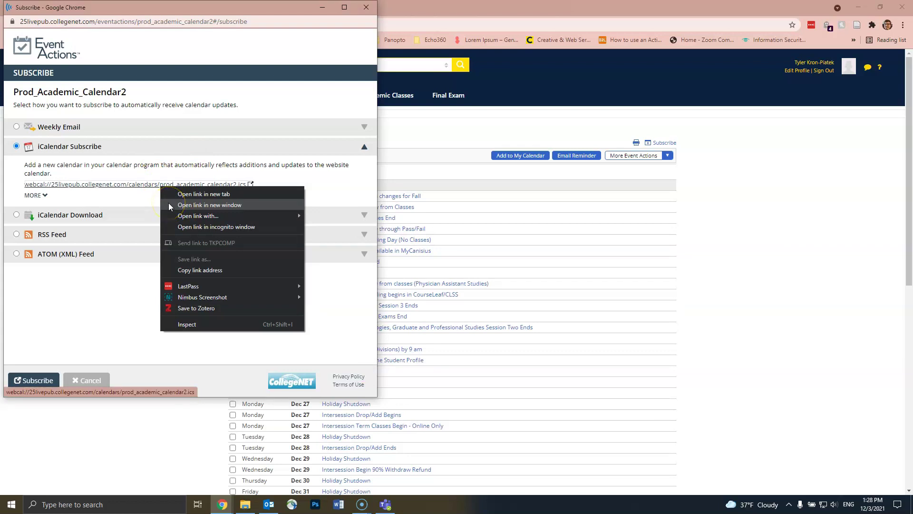
click(208, 268)
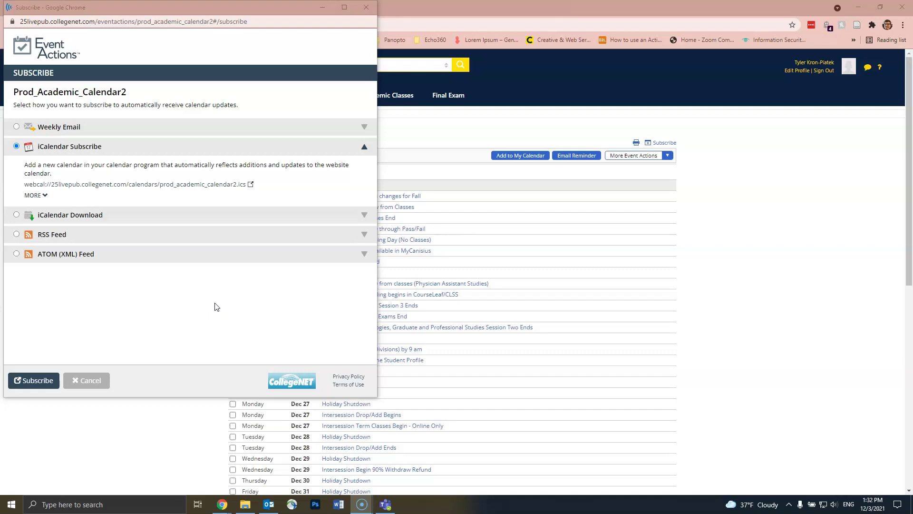
mouse_move(451, 326)
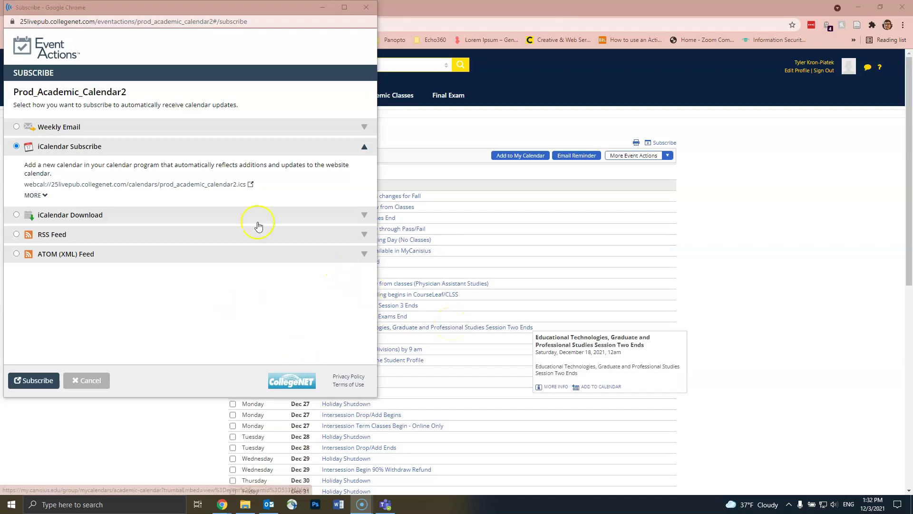
Switch to desktop Outlook and show the December 2021 calendar view
key(alt+Tab)
click(235, 345)
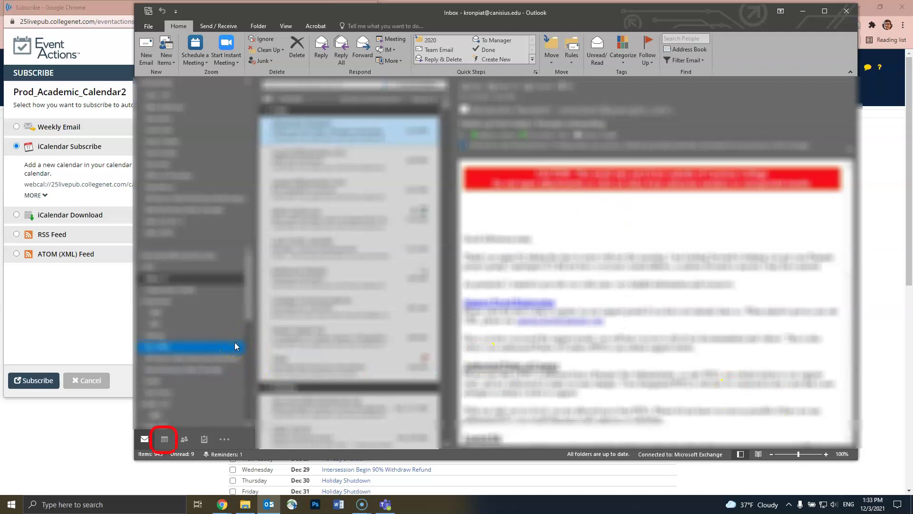
click(165, 439)
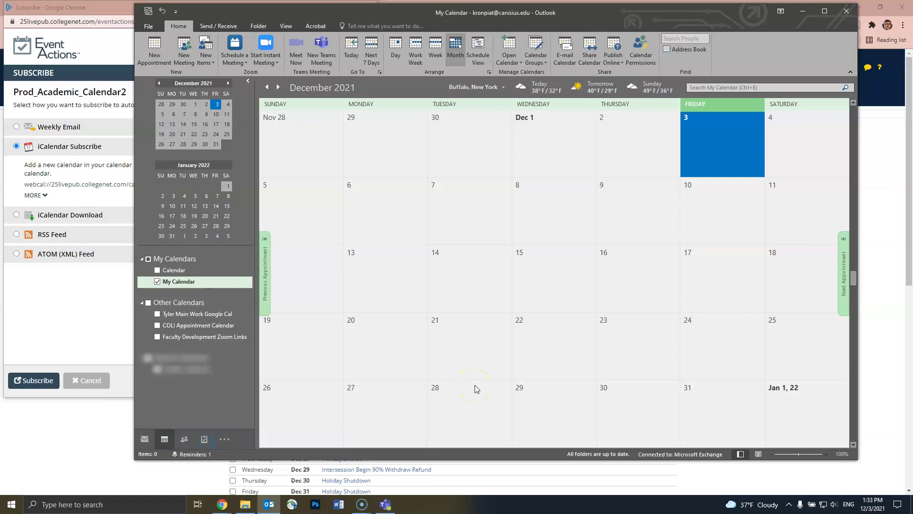
Add an internet calendar from the pasted webcal feed link
click(509, 57)
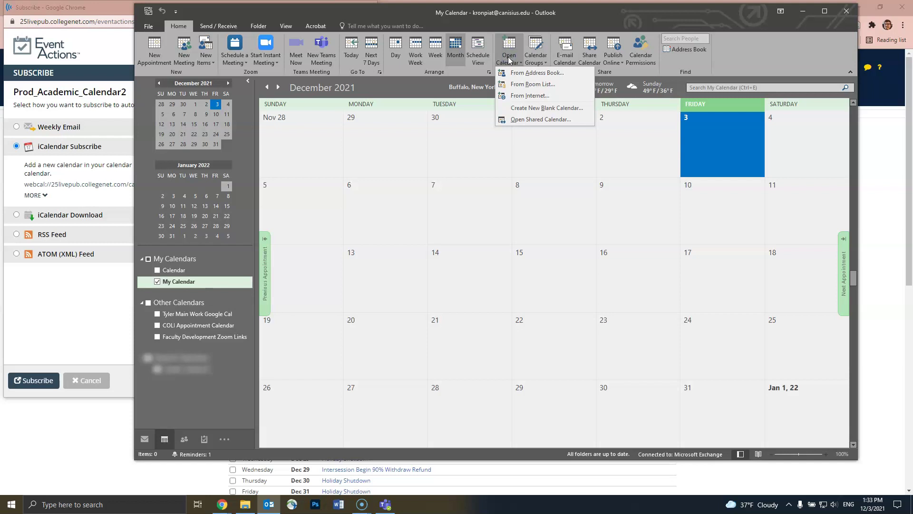
click(530, 96)
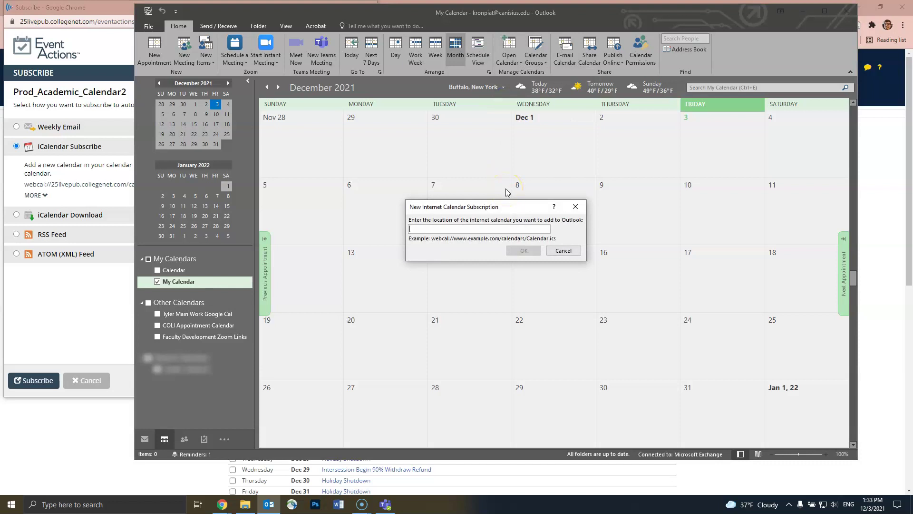
key(ctrl+v)
click(523, 251)
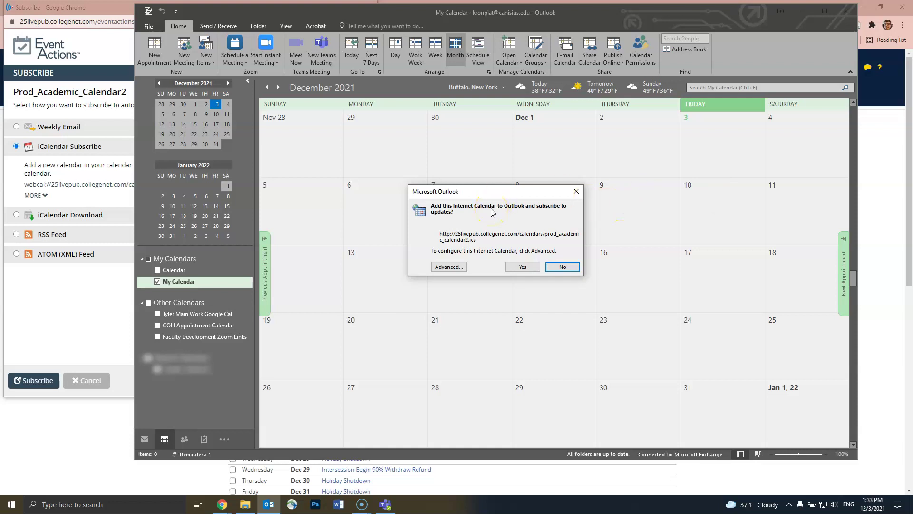
Rename the internet calendar's folder to Academic Calendar in its advanced settings
click(446, 267)
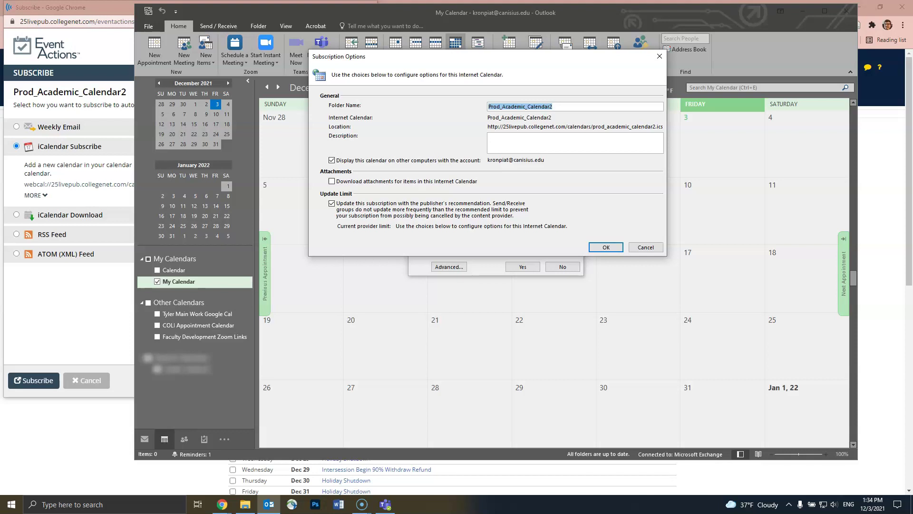
text(Ac)
text(ademic Calendar)
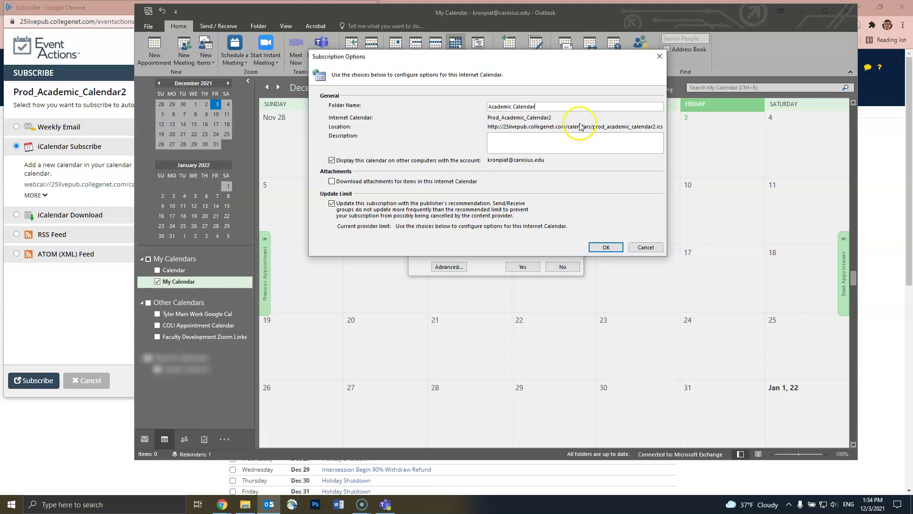
click(607, 248)
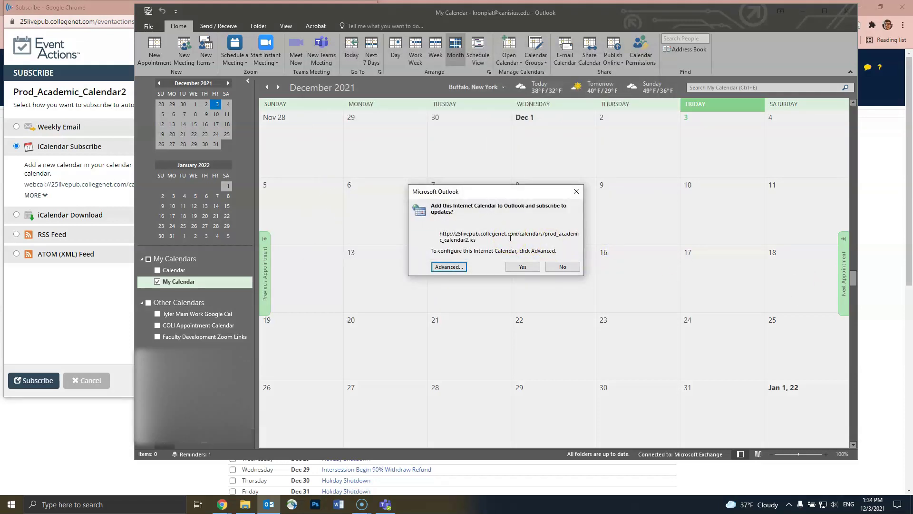
Confirm the Academic Calendar subscription and select the Other Calendars group
click(522, 266)
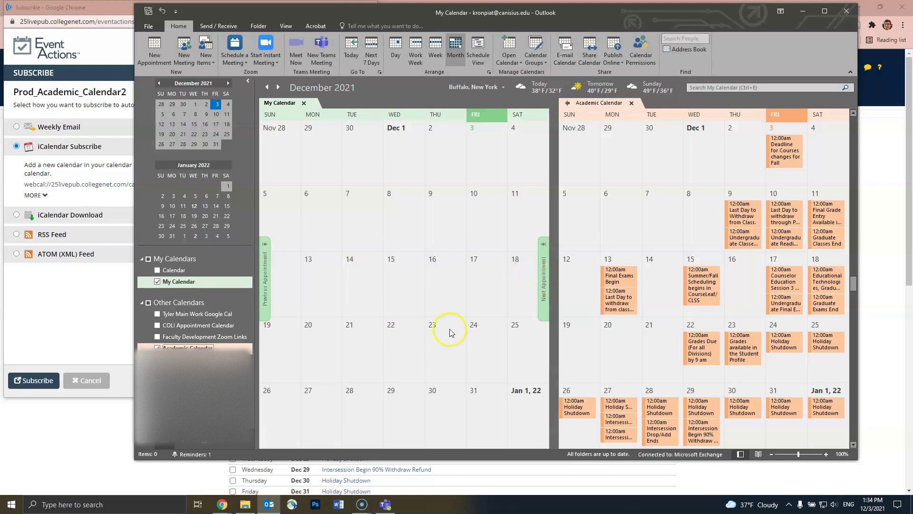
click(209, 307)
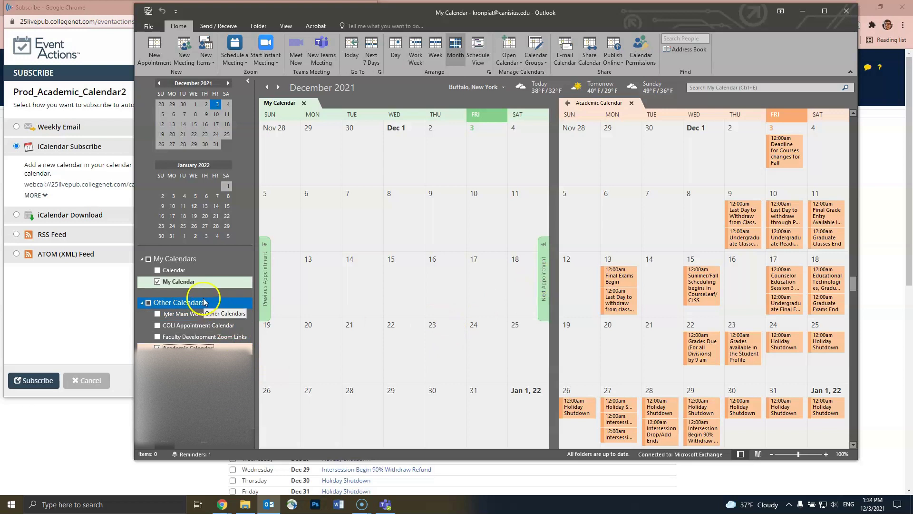
Open Academic Calendar in its own window, enlarge it, then close it
right_click(206, 344)
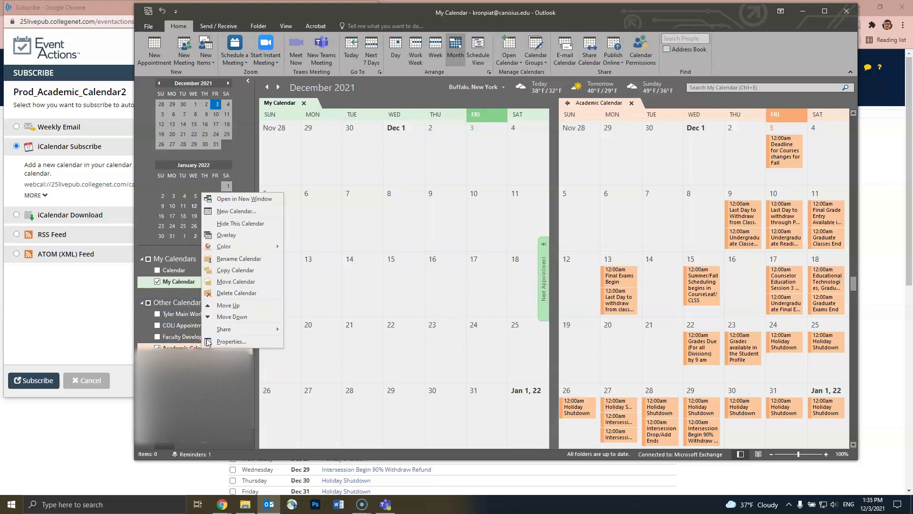
click(238, 199)
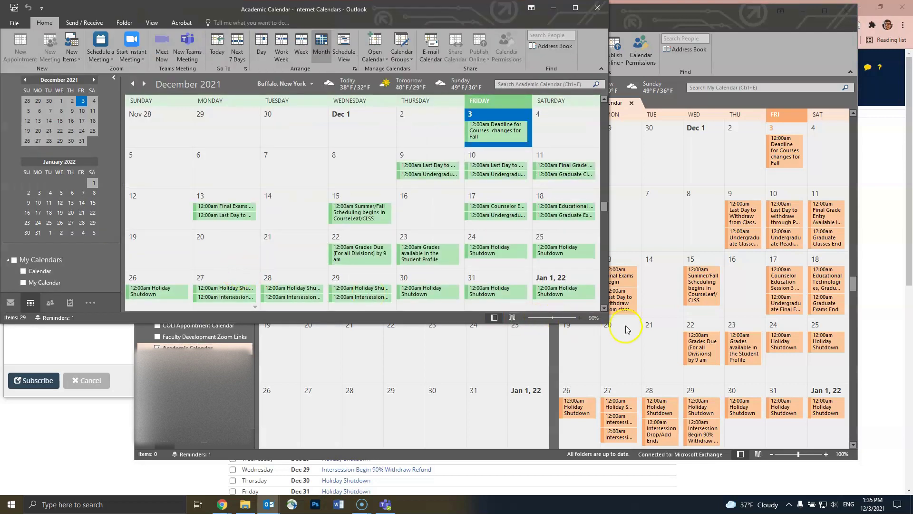
drag(607, 325, 749, 391)
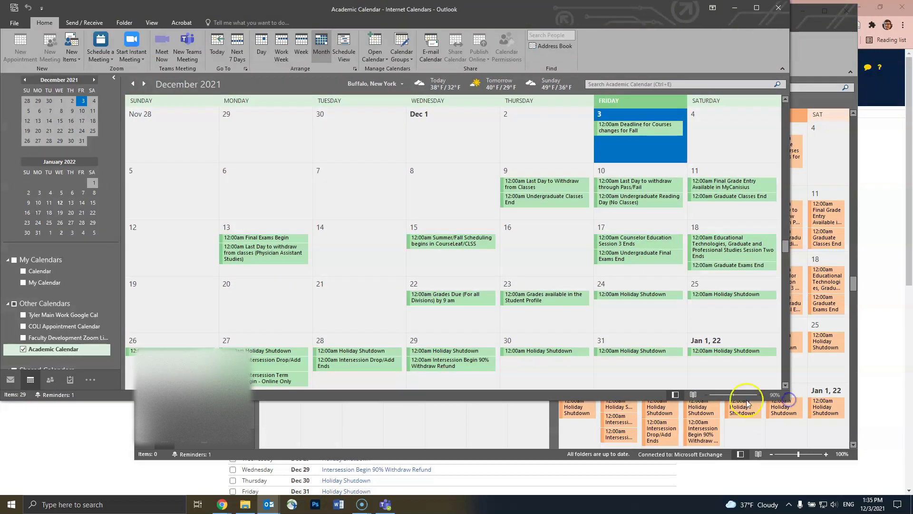
click(783, 10)
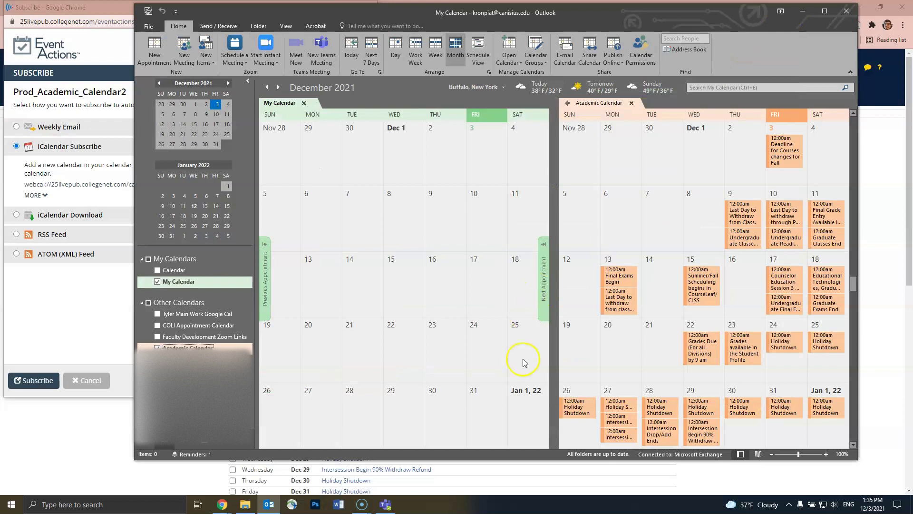
Hide My Calendar in desktop Outlook and switch Outlook on the web to Calendar
click(157, 281)
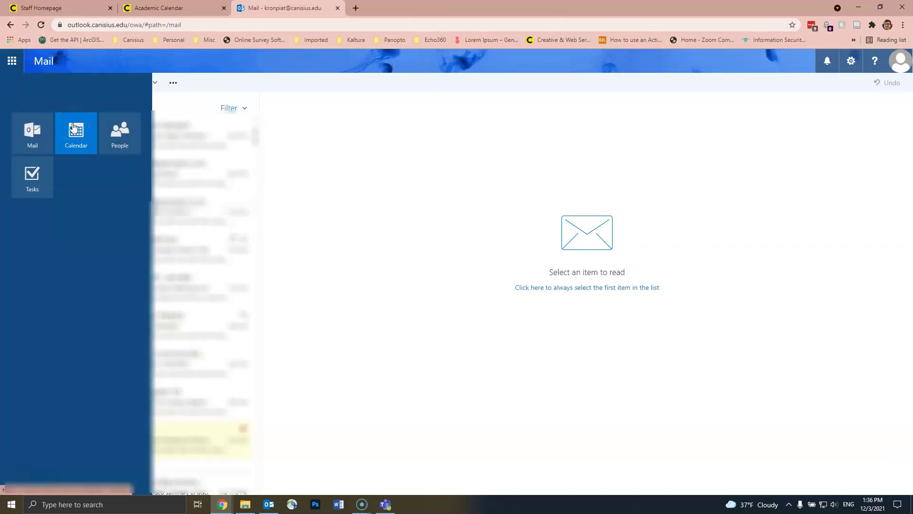
click(74, 128)
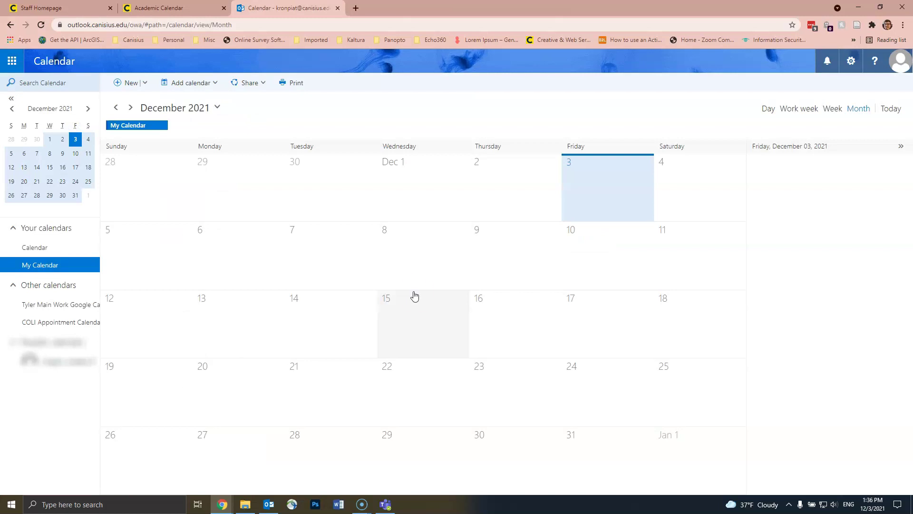
Start a From internet calendar subscription on the web with the academic webcal link
click(198, 82)
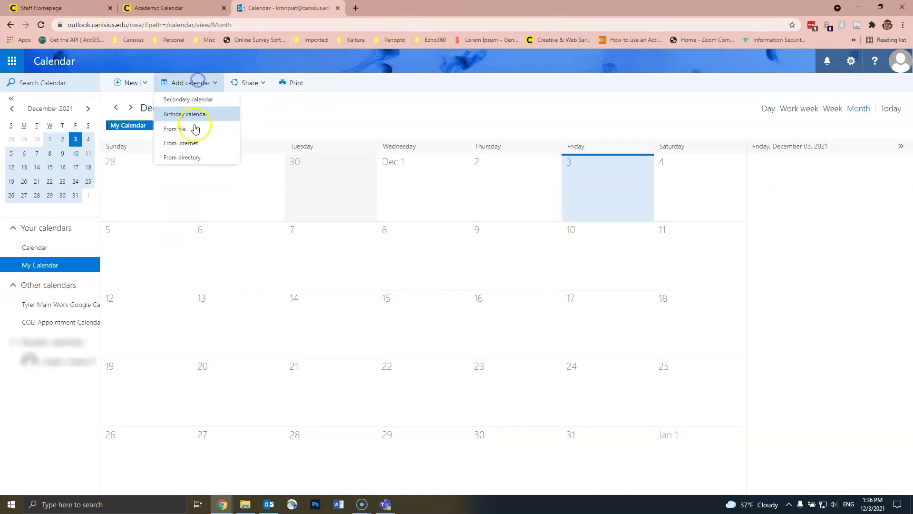
click(190, 142)
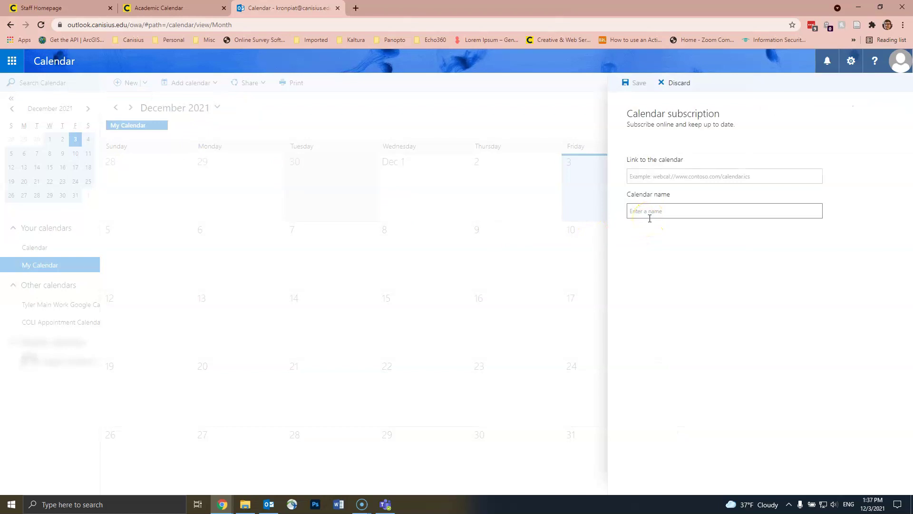
click(678, 175)
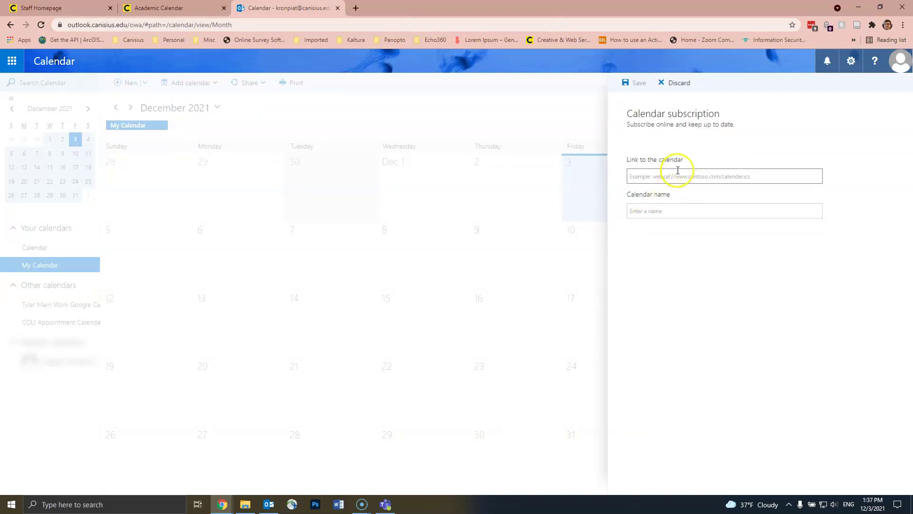
text(webcal://25livepub.collegenet.com/calendars/prod_academic_calendar2.ics)
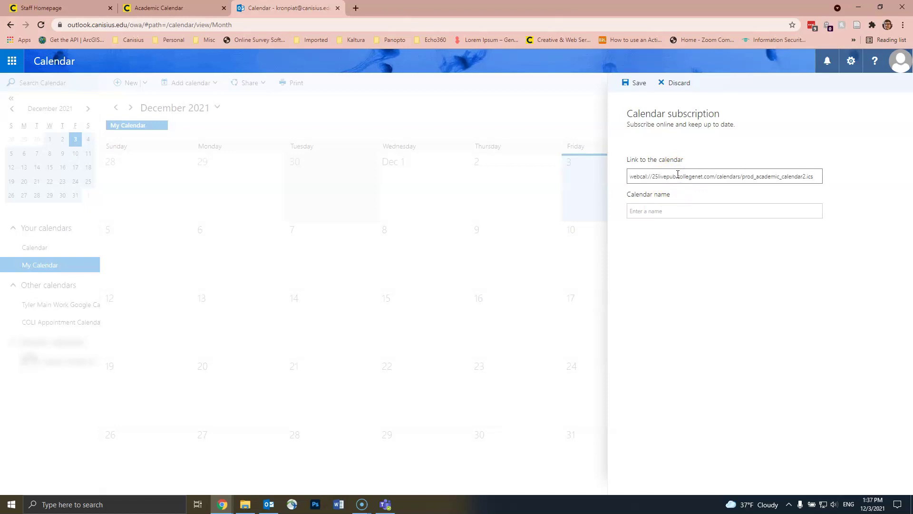
click(683, 209)
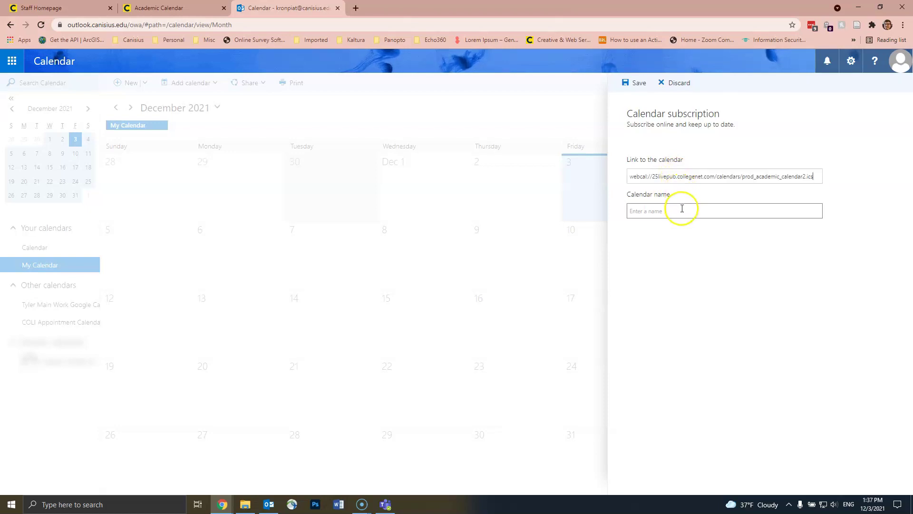
text(Academic Calendar (WEB Outlook))
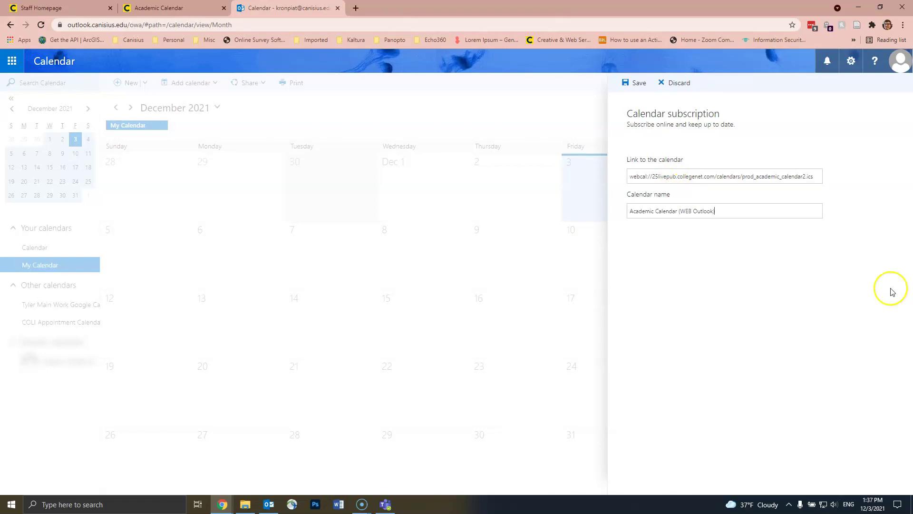
Save the web calendar subscription and select Friday, December 3 in the month view
click(635, 84)
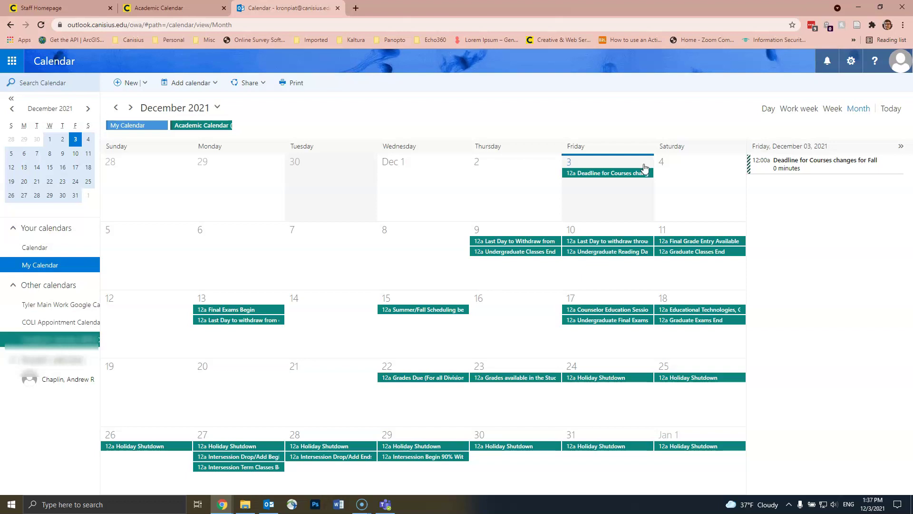
click(645, 168)
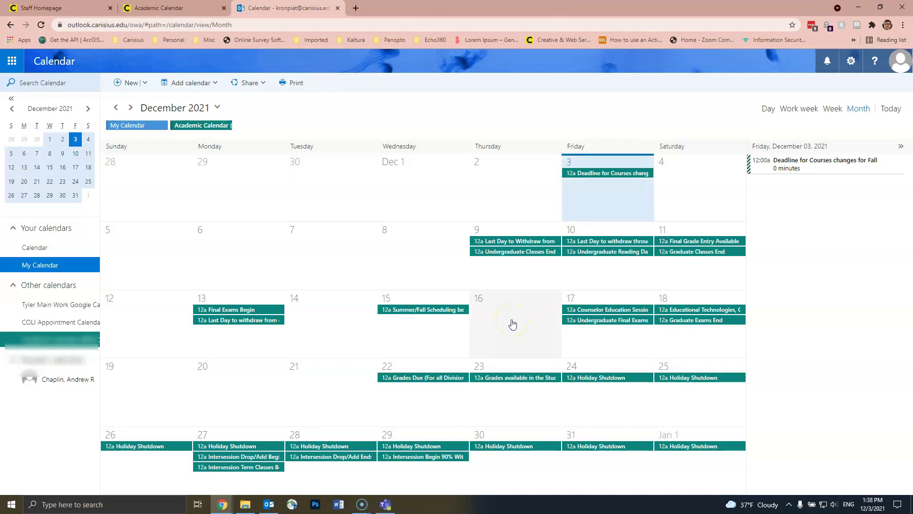